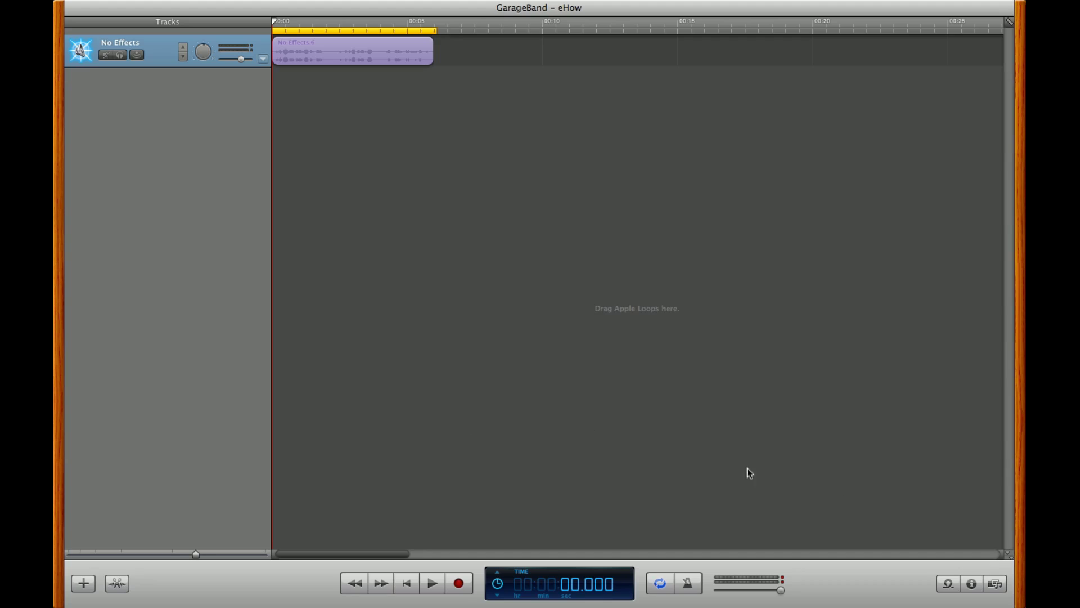
Apply the Filter Can preset from the Effects category to the vocal track and audition it
left_click(972, 583)
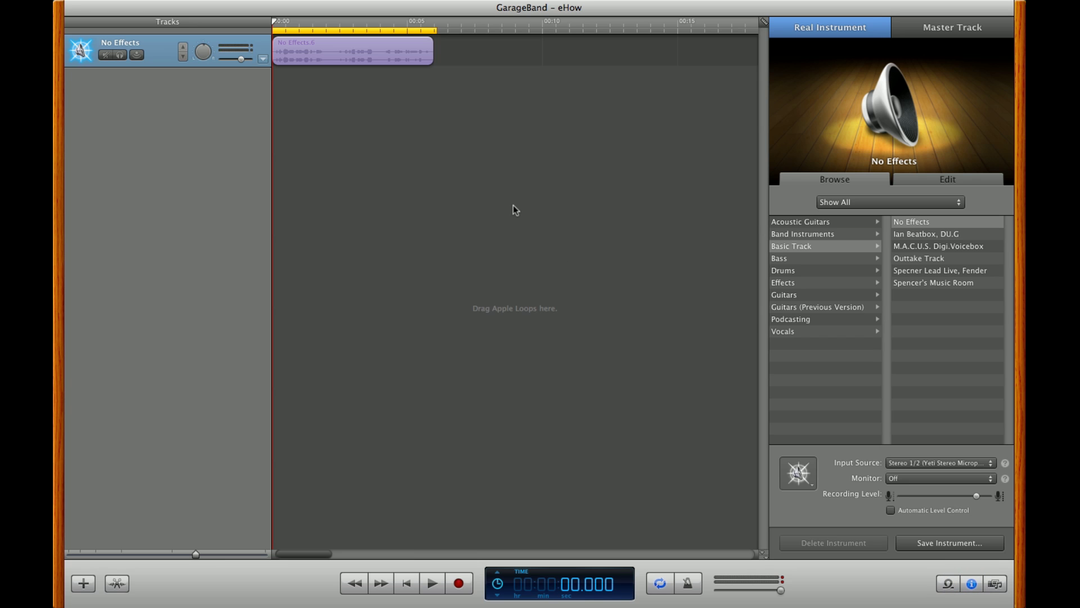
left_click(812, 283)
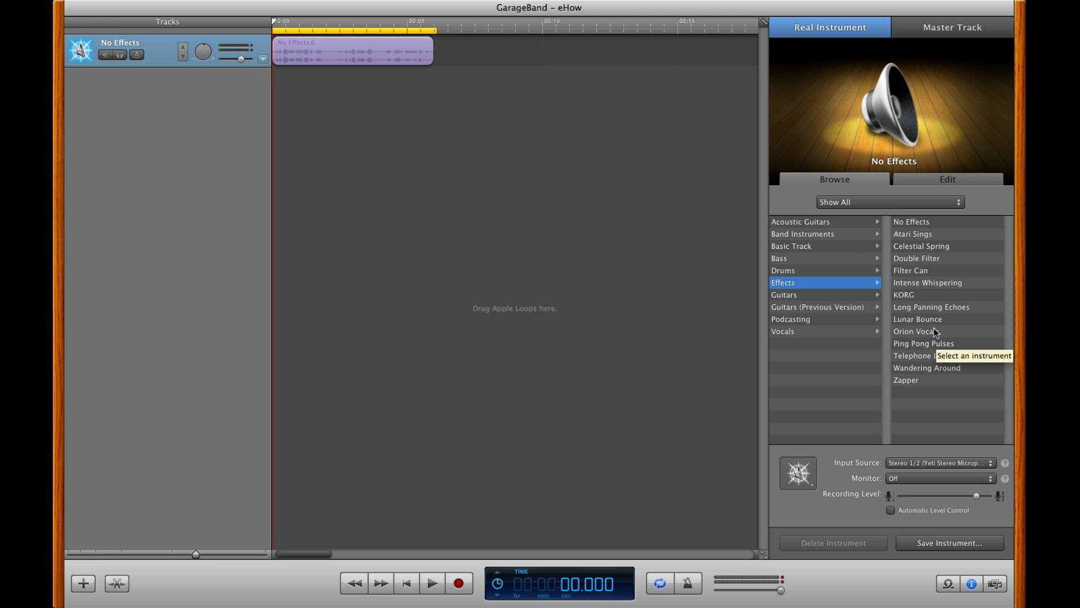
left_click(914, 271)
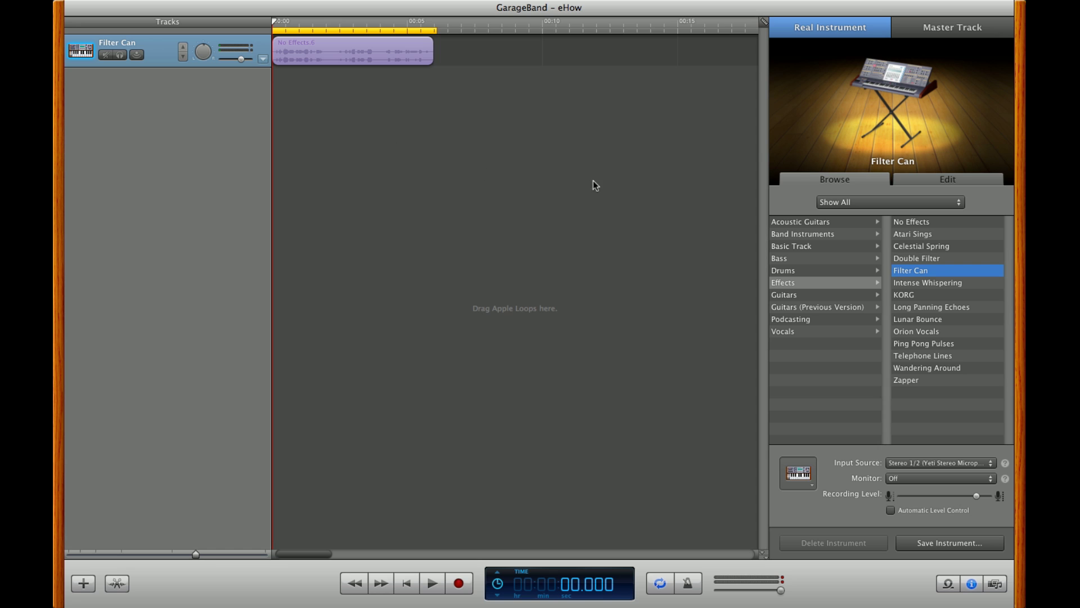
key("space")
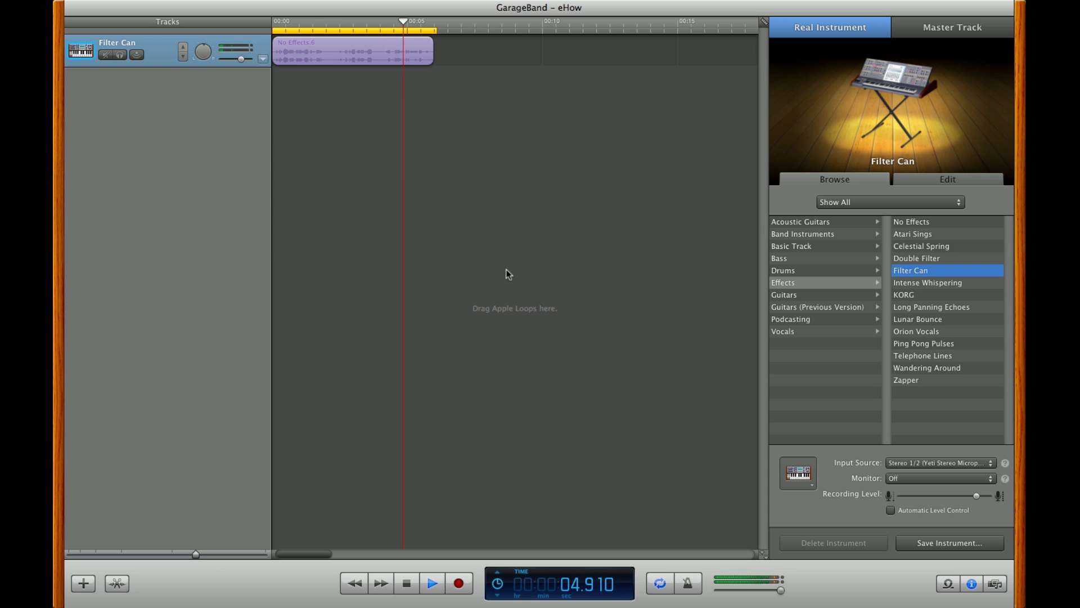
key("space")
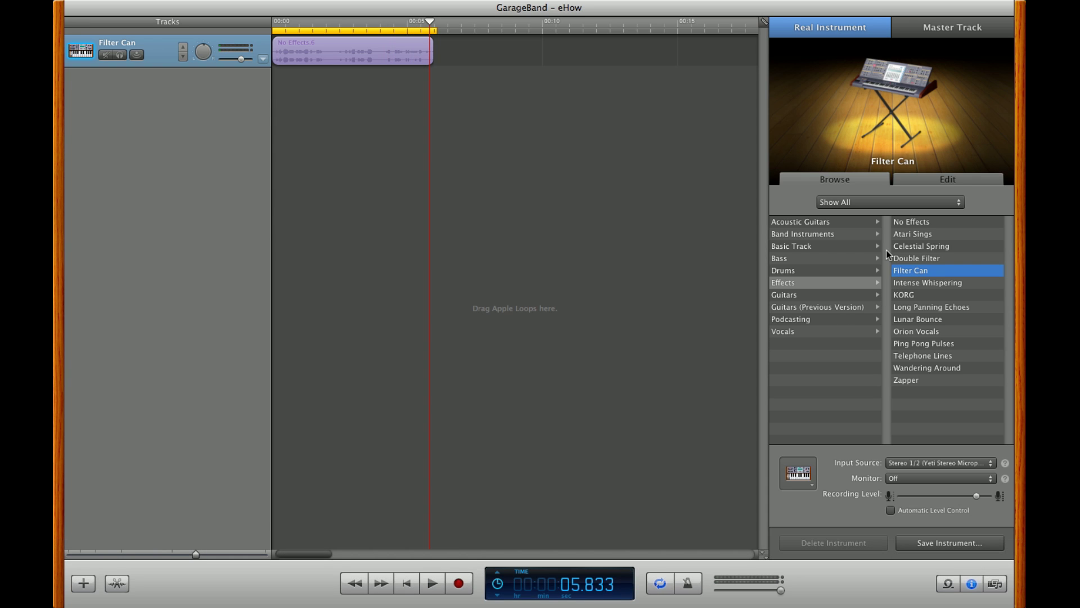
Switch the vocal track to the Atari Sings effects preset and play the recording through once
left_click(926, 234)
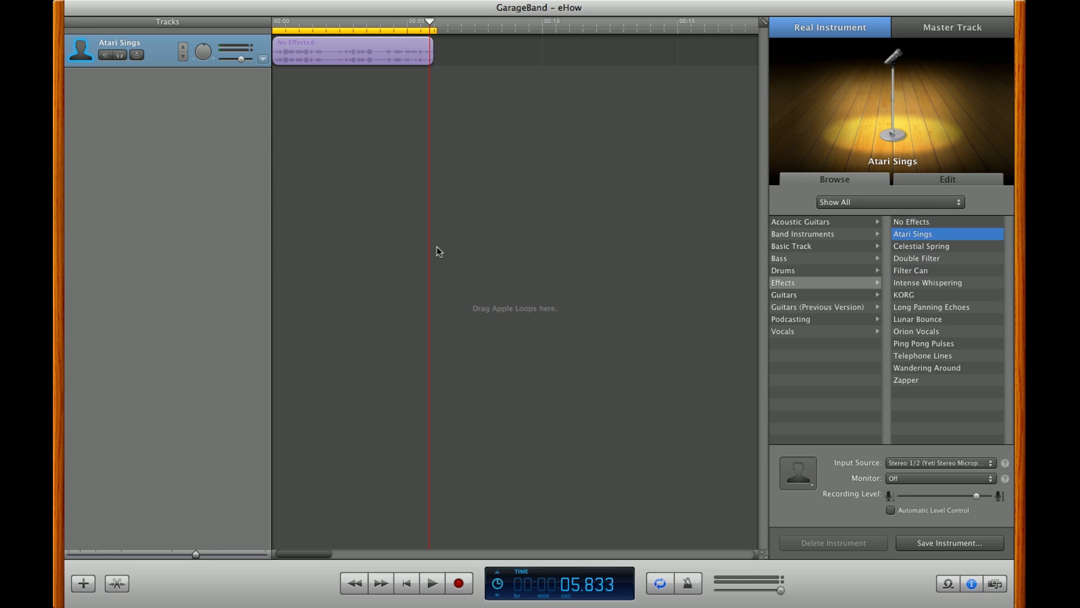
key("space")
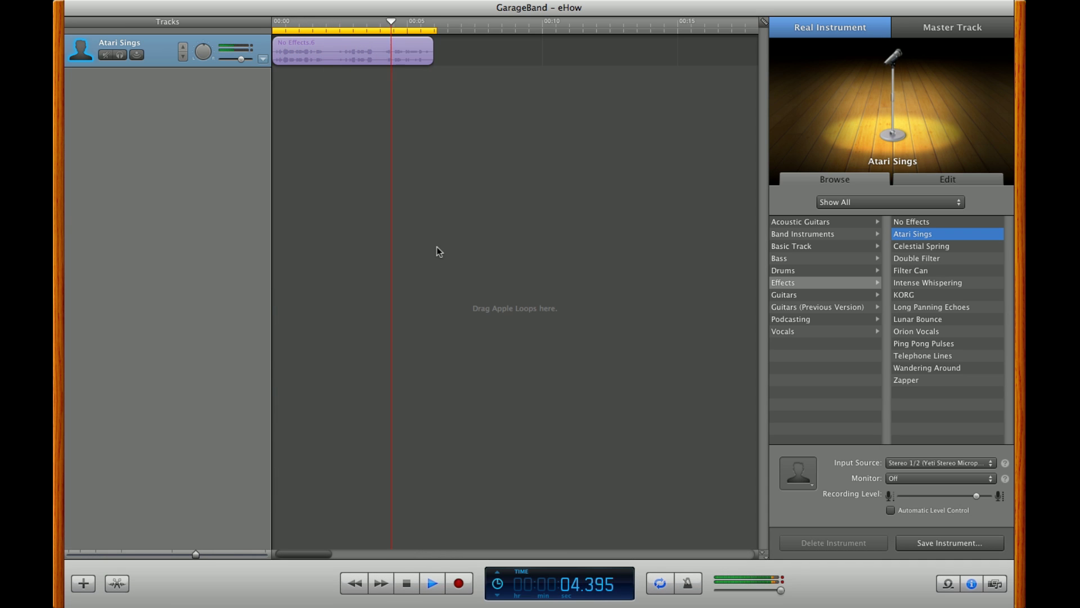
key("space")
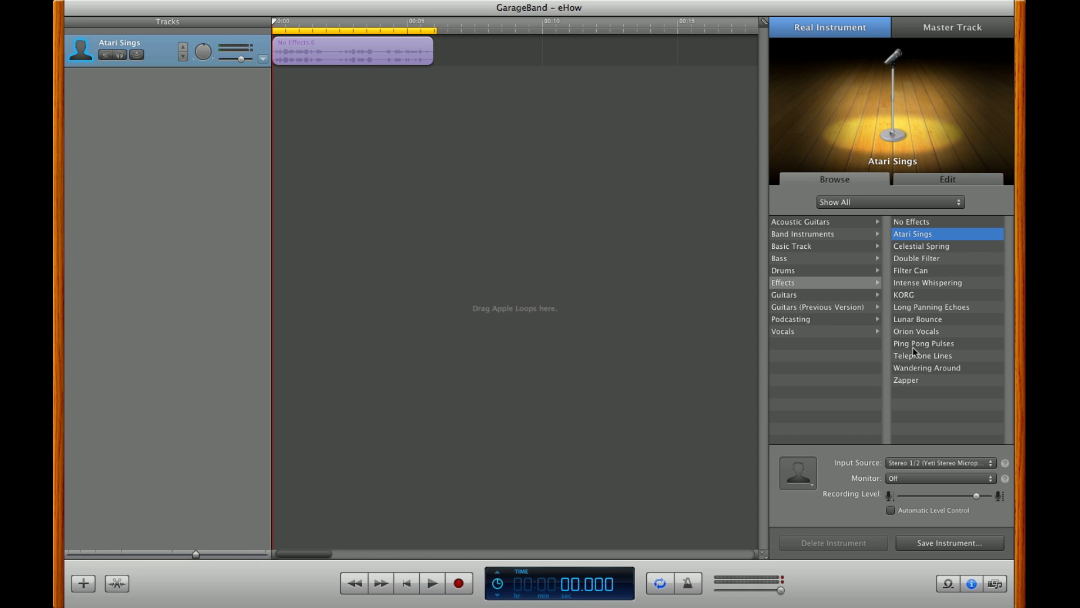
Choose No Effects in the Vocals category so the track is clean, then show its effect settings
left_click(815, 331)
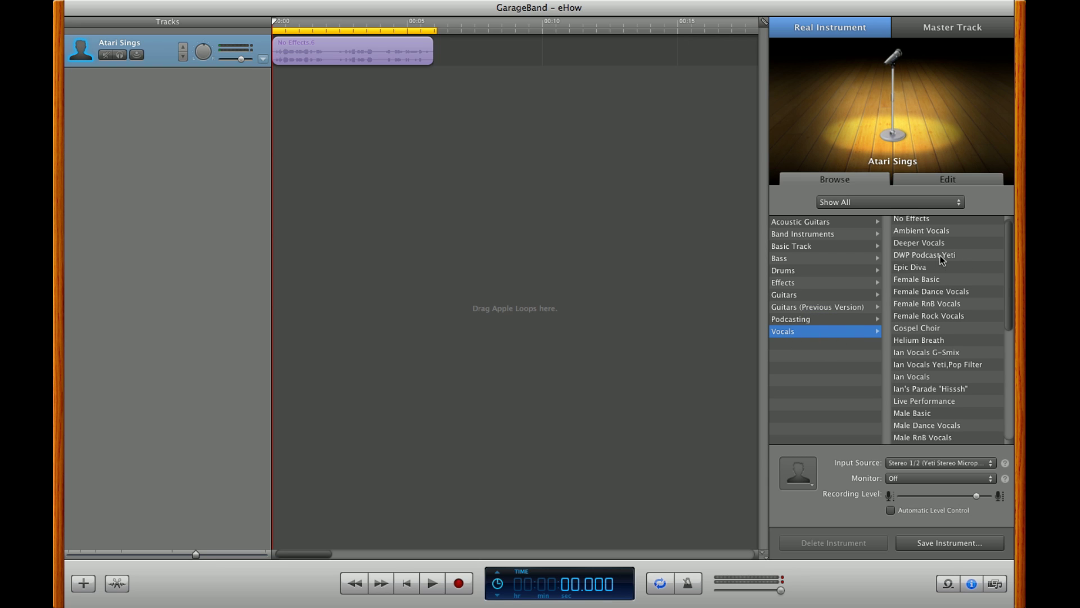
scroll(943, 260, "down", 5)
scroll(942, 260, "up", 5)
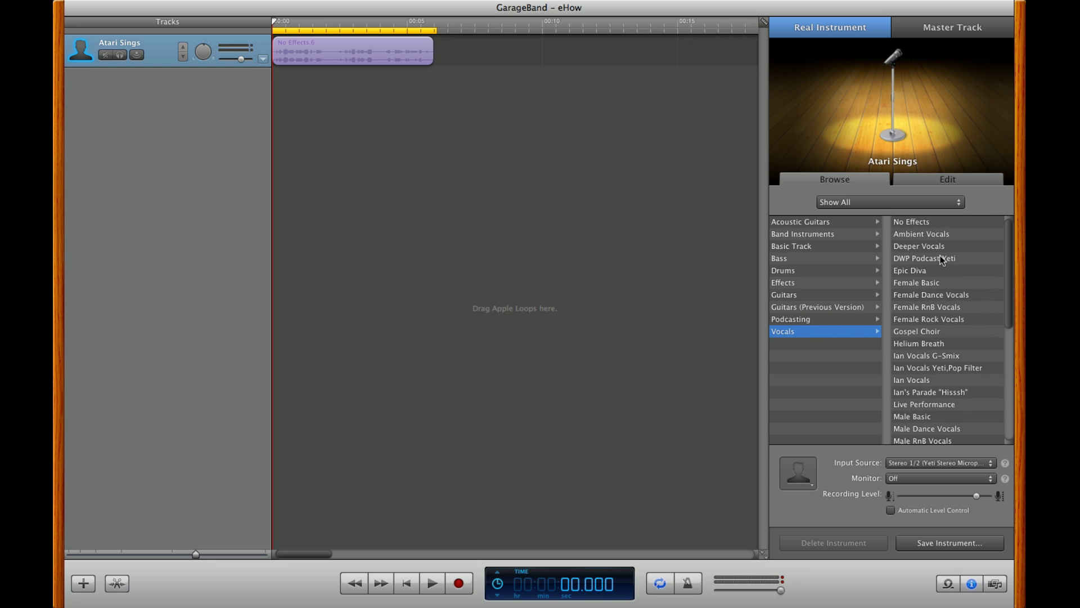
left_click(925, 224)
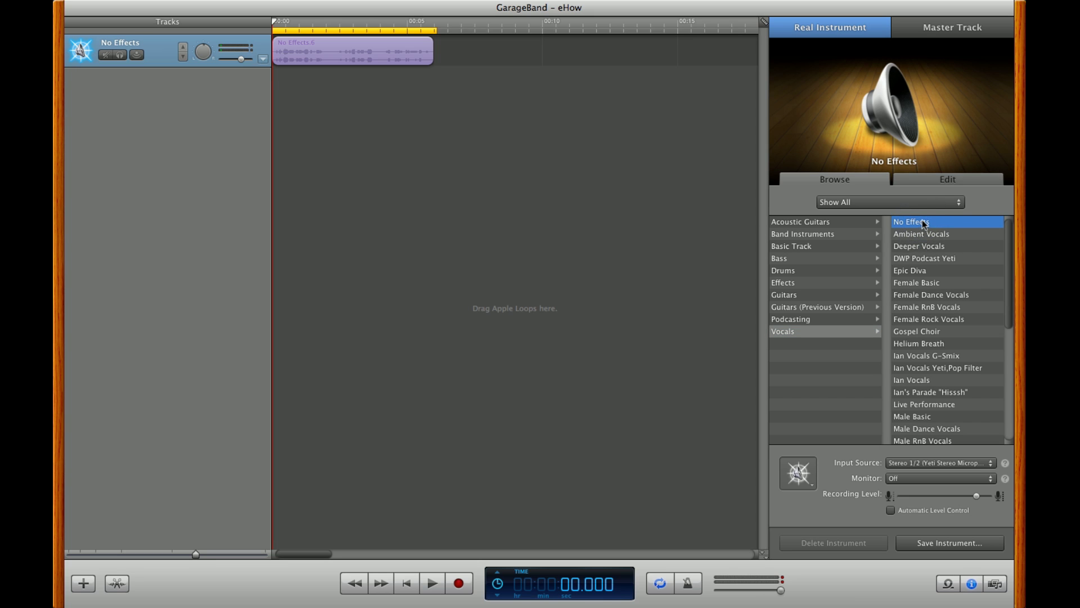
left_click(960, 179)
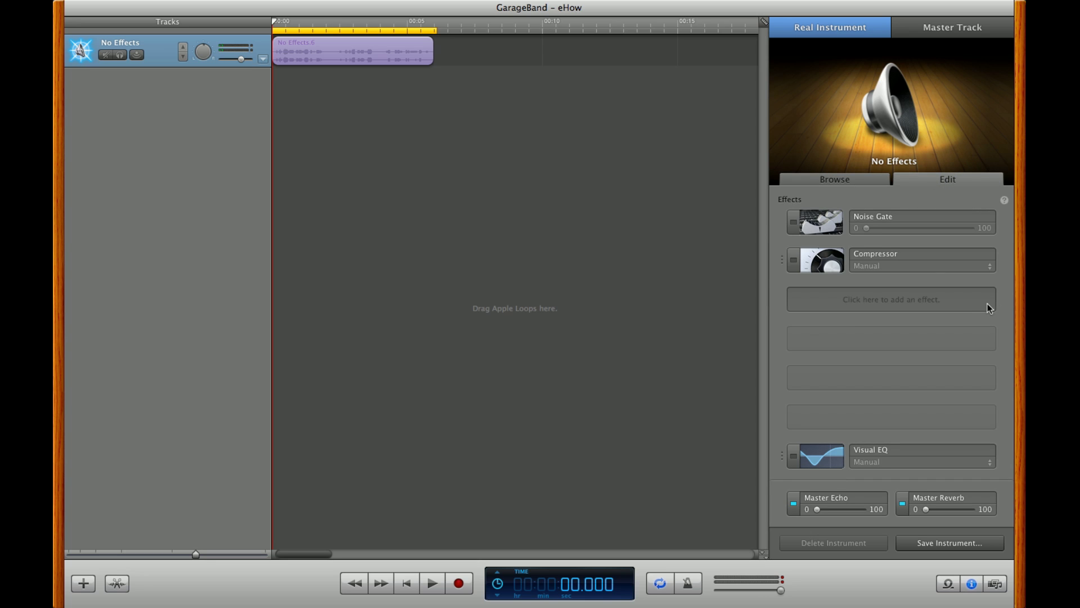
Add a Vocal Transformer effect on its Default preset and open its settings window
left_click(825, 292)
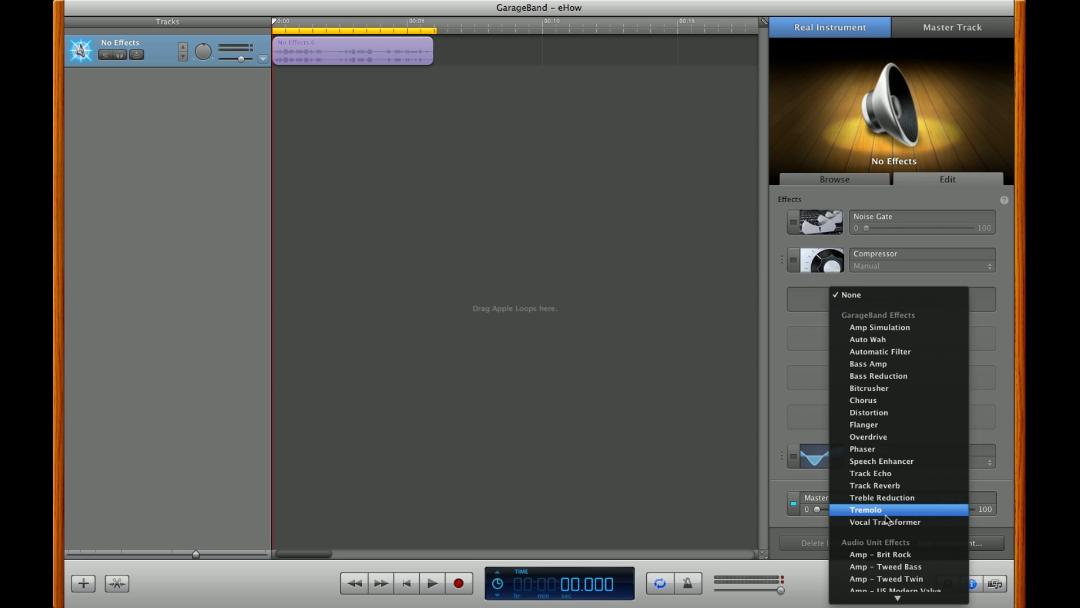
left_click(941, 525)
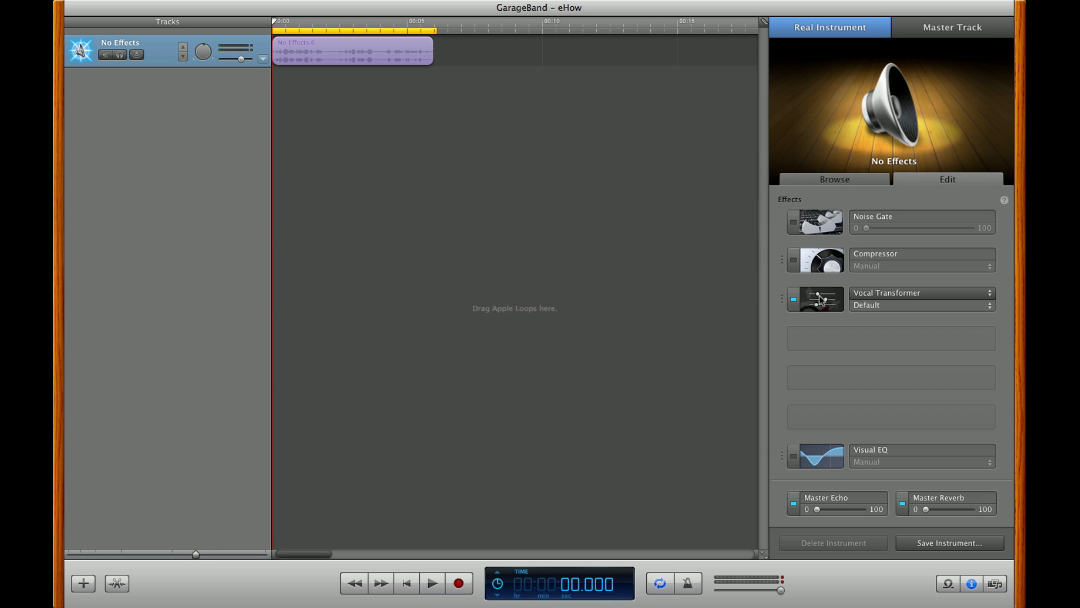
left_click(821, 298)
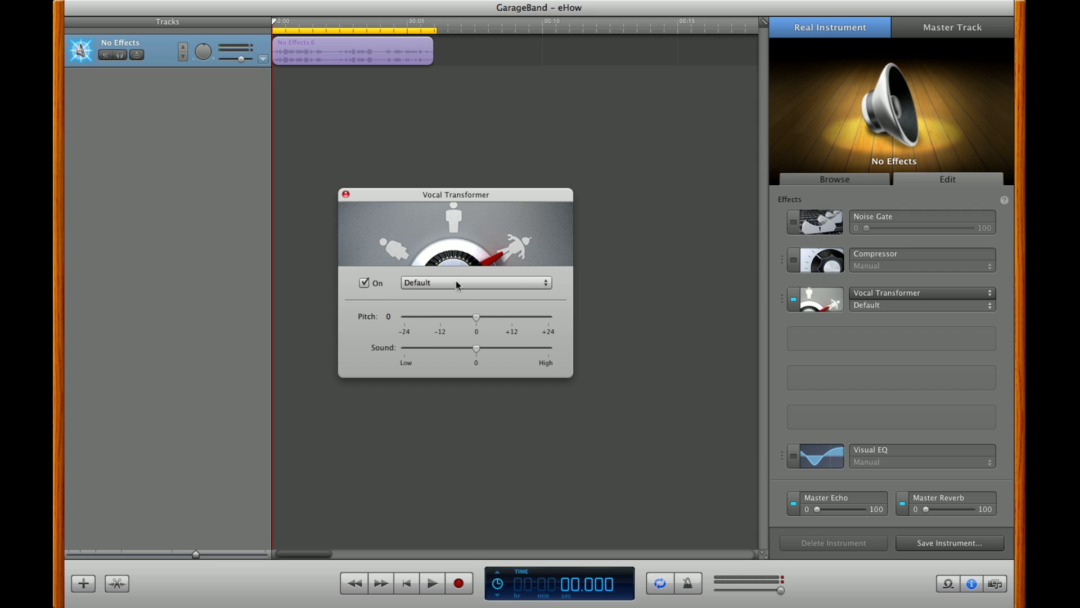
Set the Vocal Transformer to the Monsters preset and play the recording
left_click(547, 284)
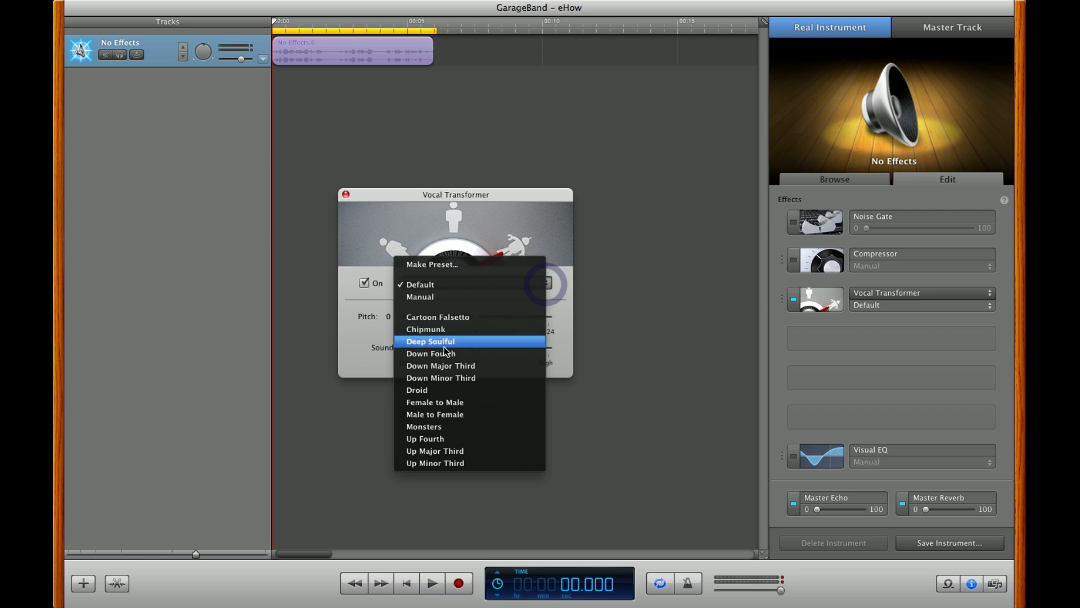
left_click(434, 426)
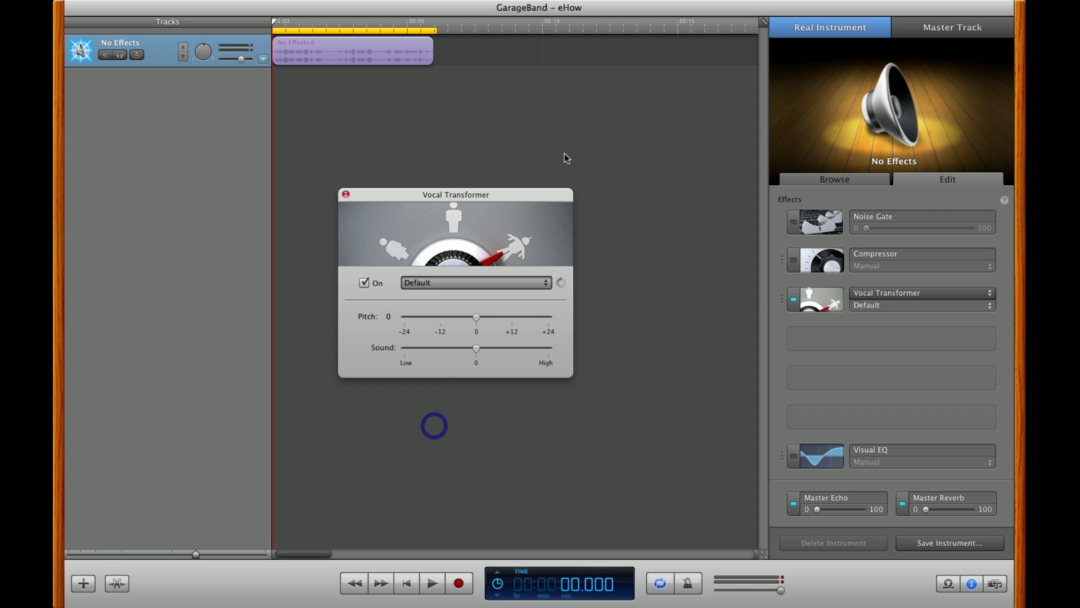
key("space")
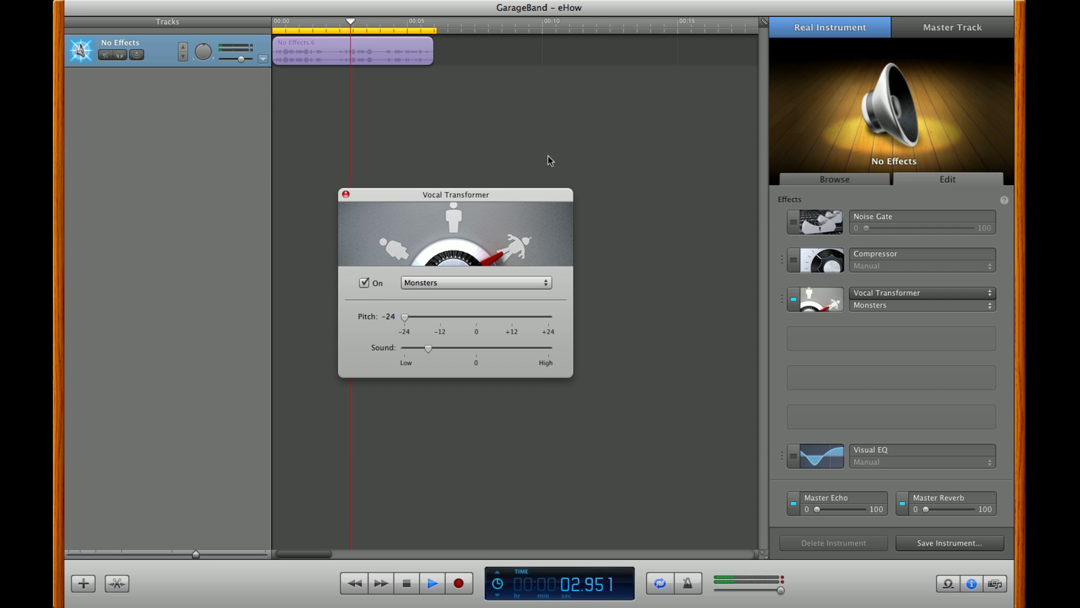
Switch to the Droid preset, replay from the start, stop, and close the Vocal Transformer window
left_click(529, 283)
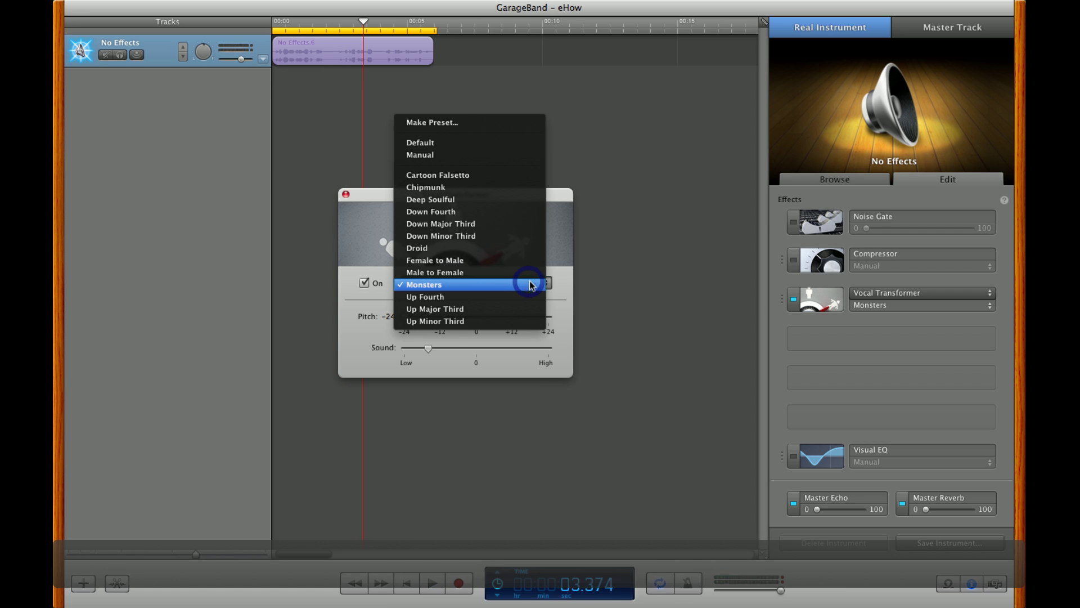
left_click(408, 245)
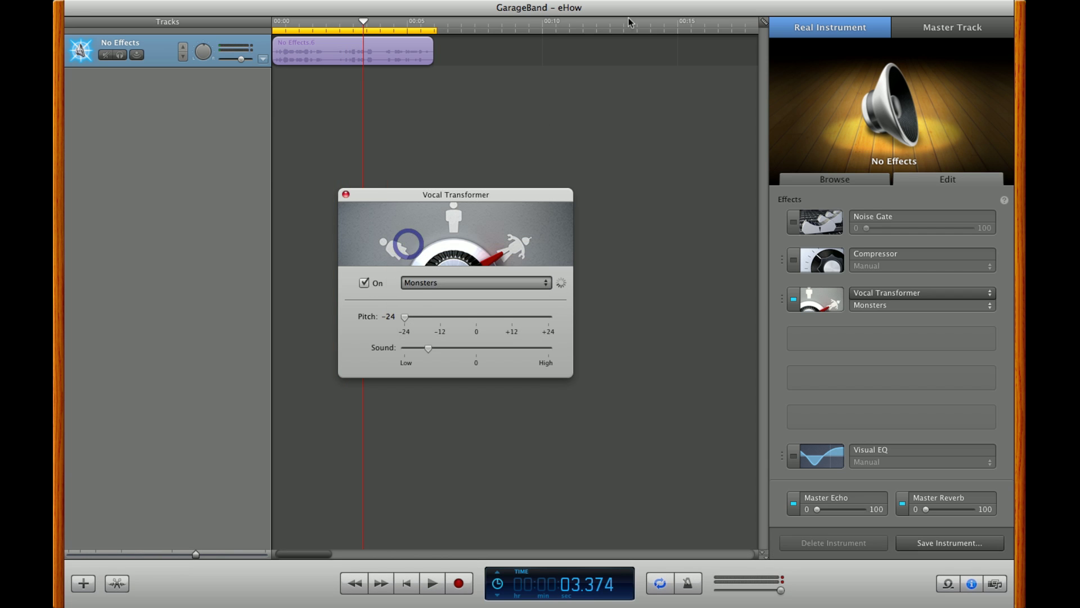
key("Return")
key("space")
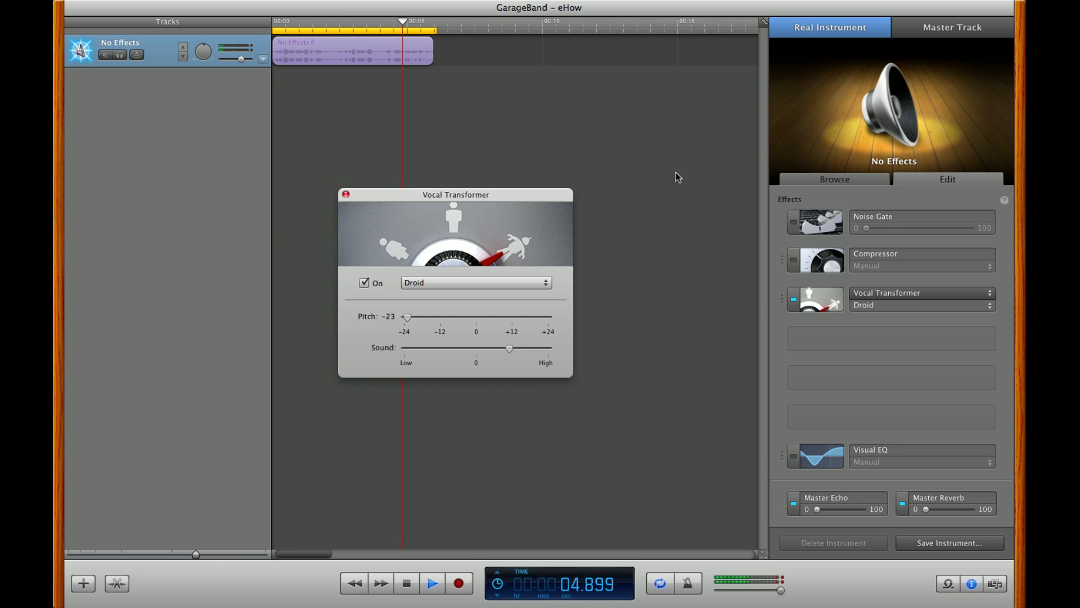
key("space")
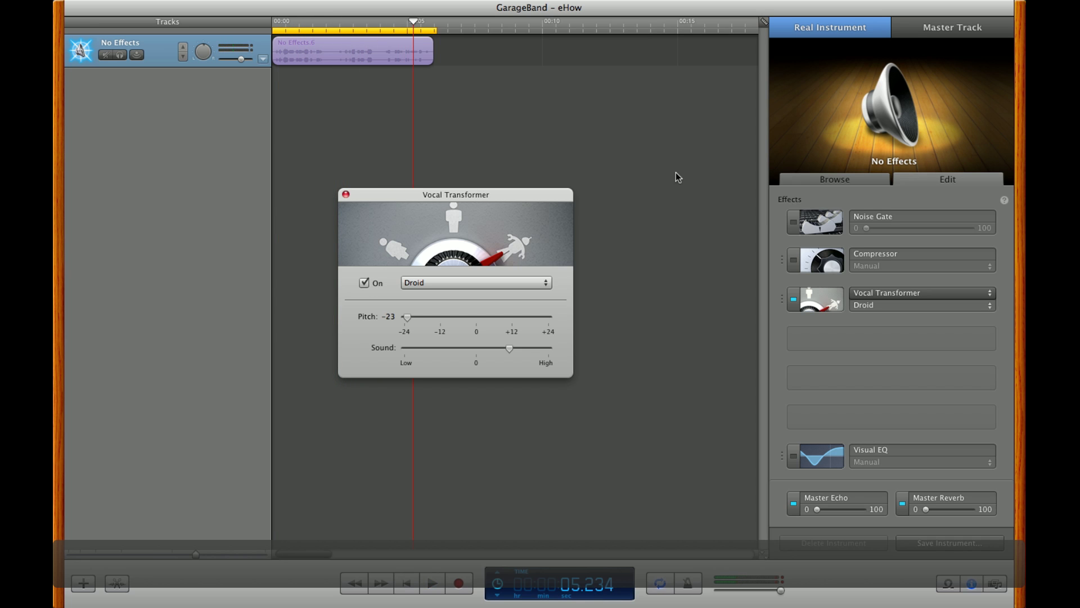
left_click(345, 194)
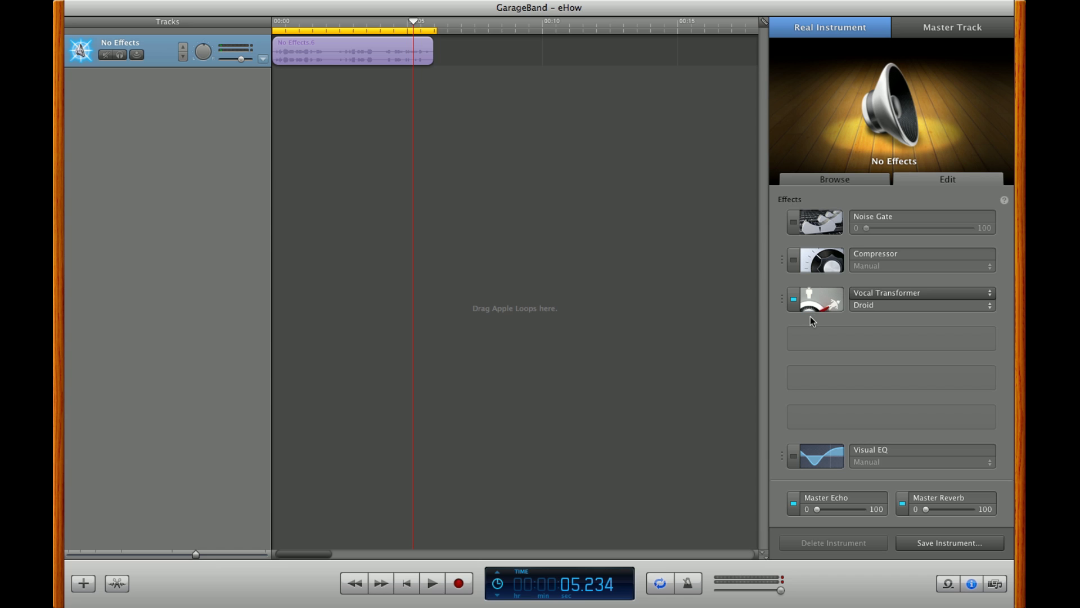
Apply the Male RnB Vocals preset from the Vocals list and play the recording from the start
left_click(839, 179)
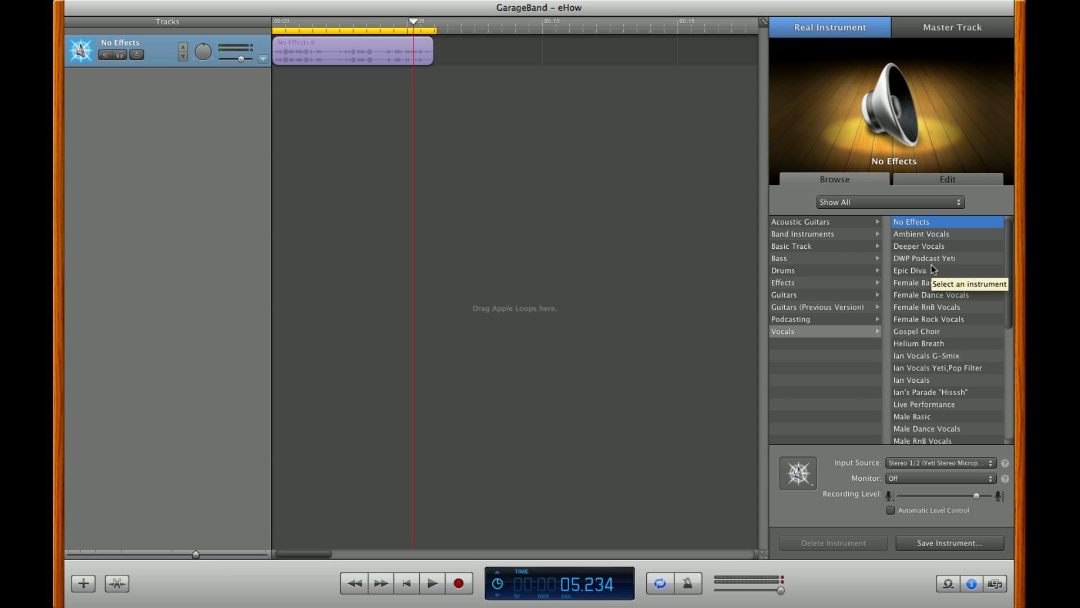
scroll(931, 264, "down", 8)
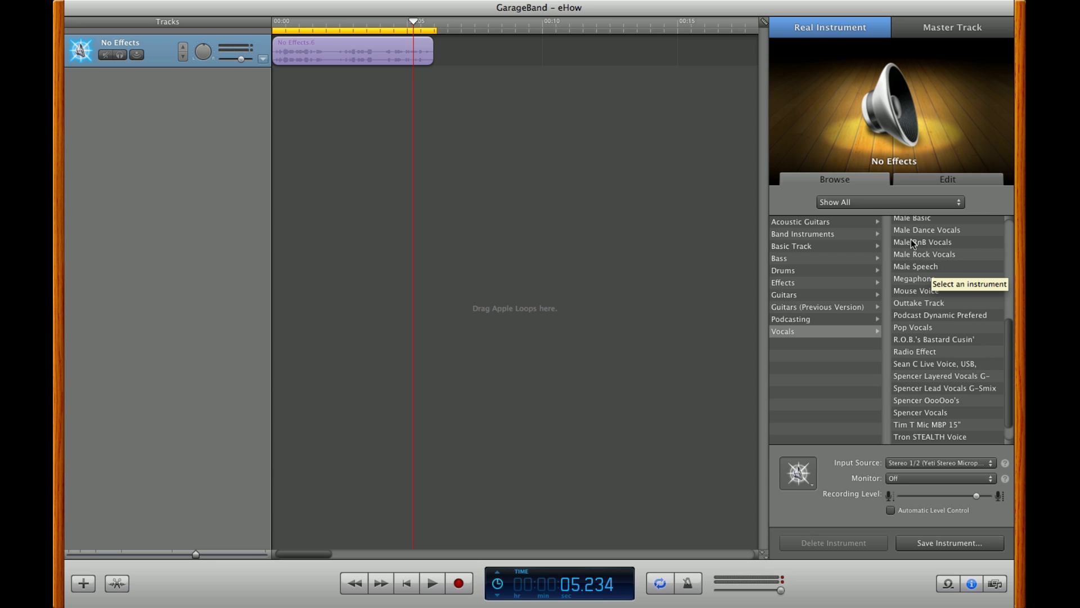
left_click(912, 242)
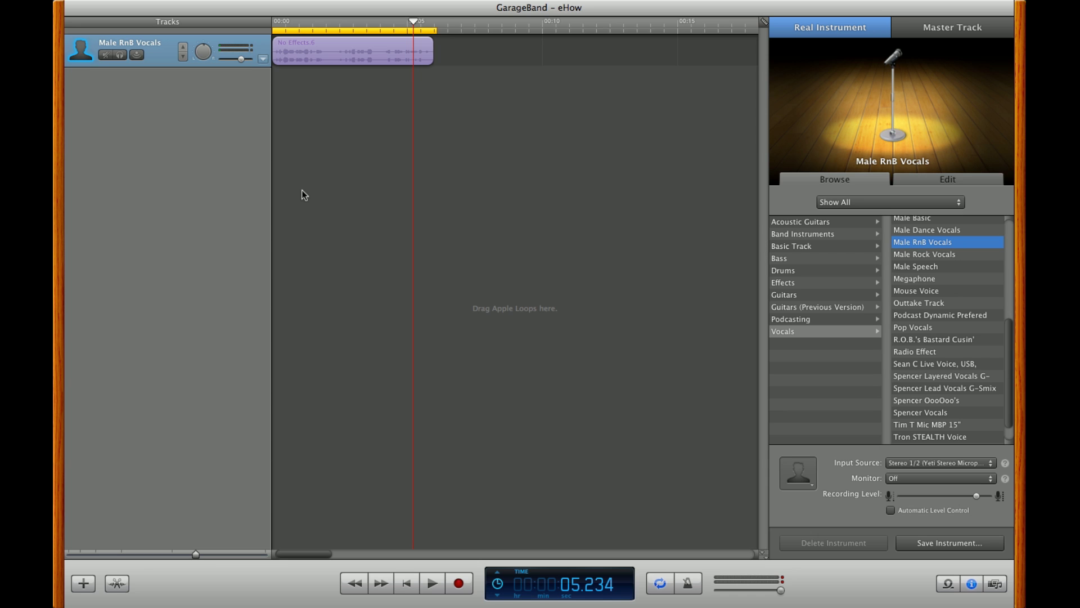
key("space")
key("Return")
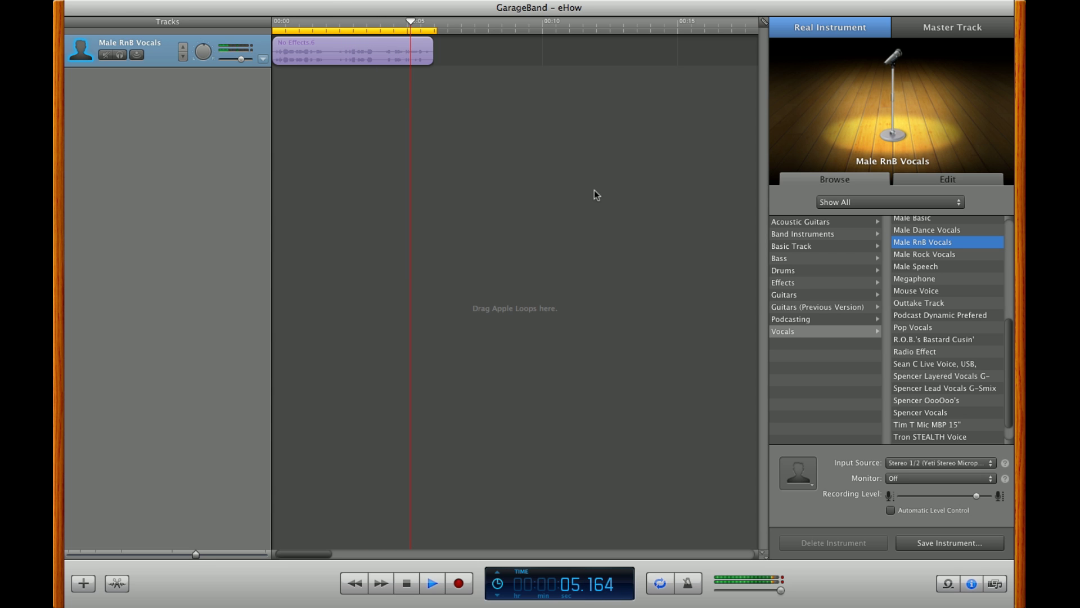
key("space")
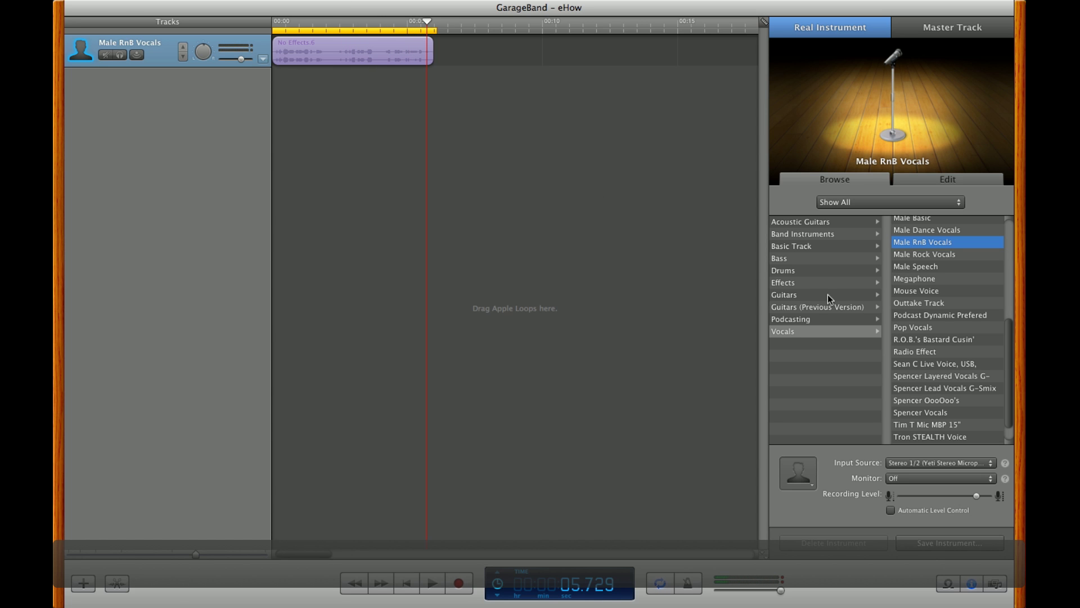